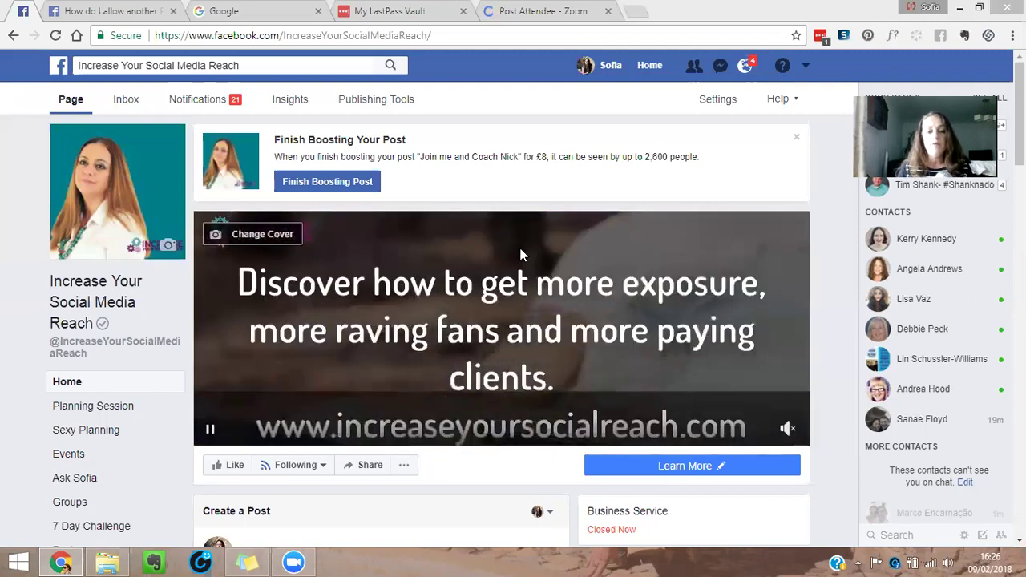
# Open the crossposting settings of the Increase Your Social Media Reach Page.
pyautogui.click(719, 103)
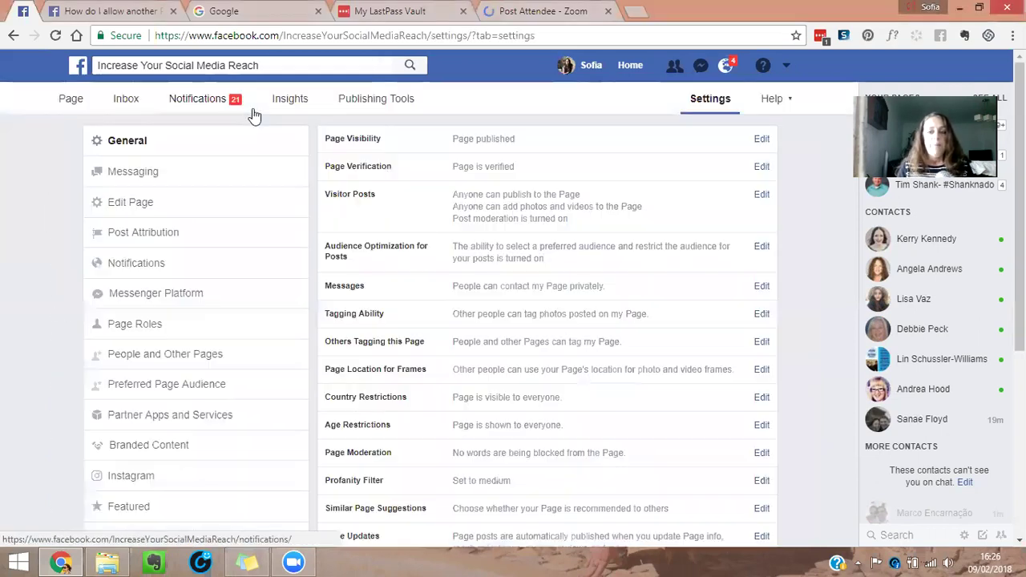
pyautogui.scroll(-3, 222, 251)
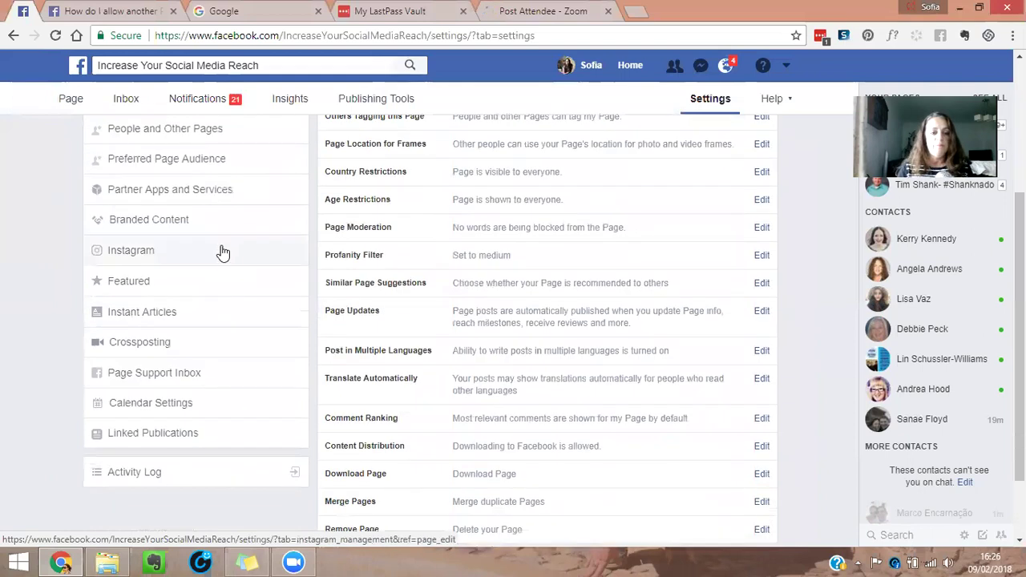
pyautogui.scroll(-1, 80, 296)
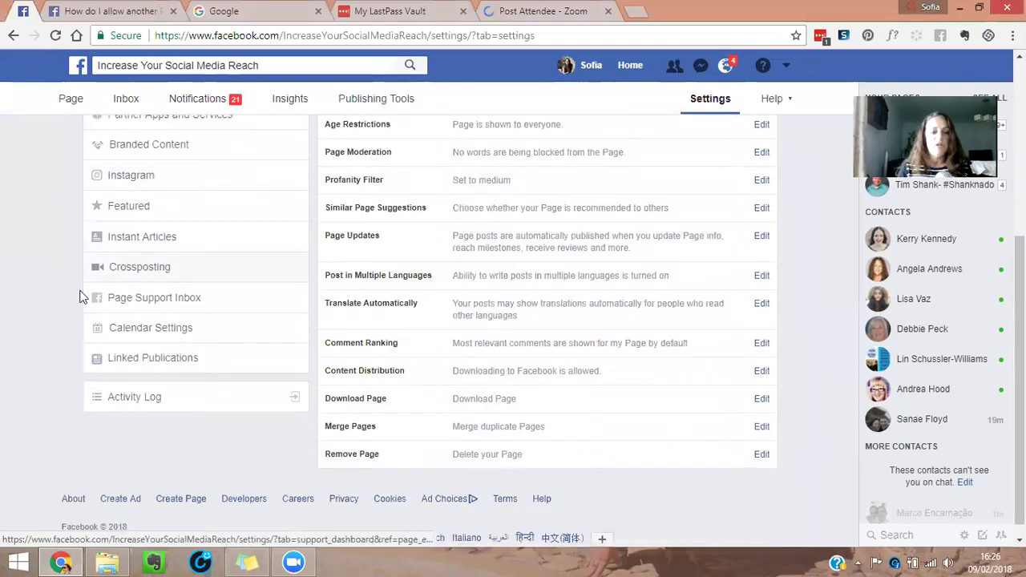
pyautogui.click(139, 272)
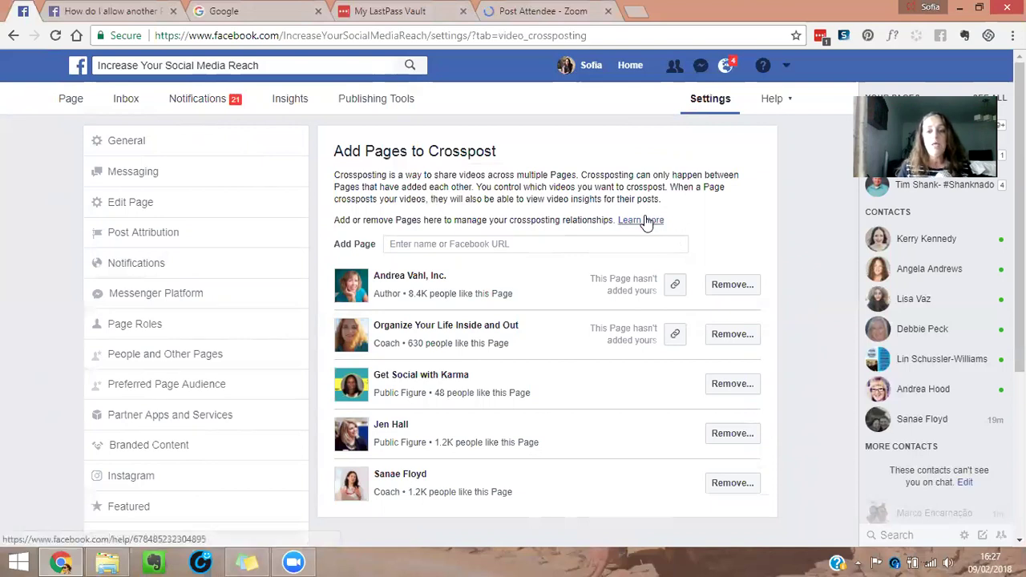
# Review the help article on allowing another Page to crosspost videos, and return to the crossposting settings.
pyautogui.click(112, 12)
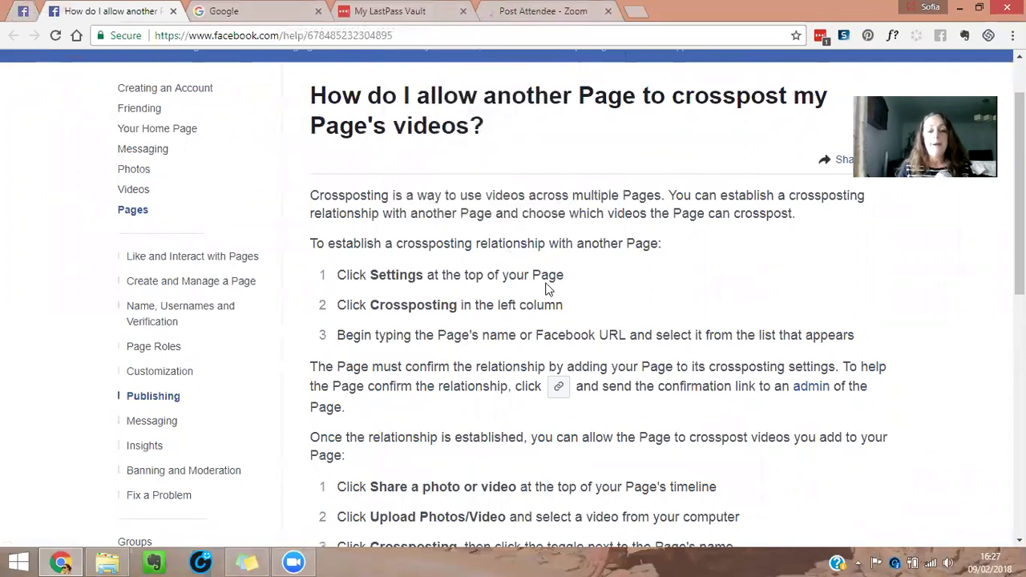
pyautogui.scroll(-2, 548, 289)
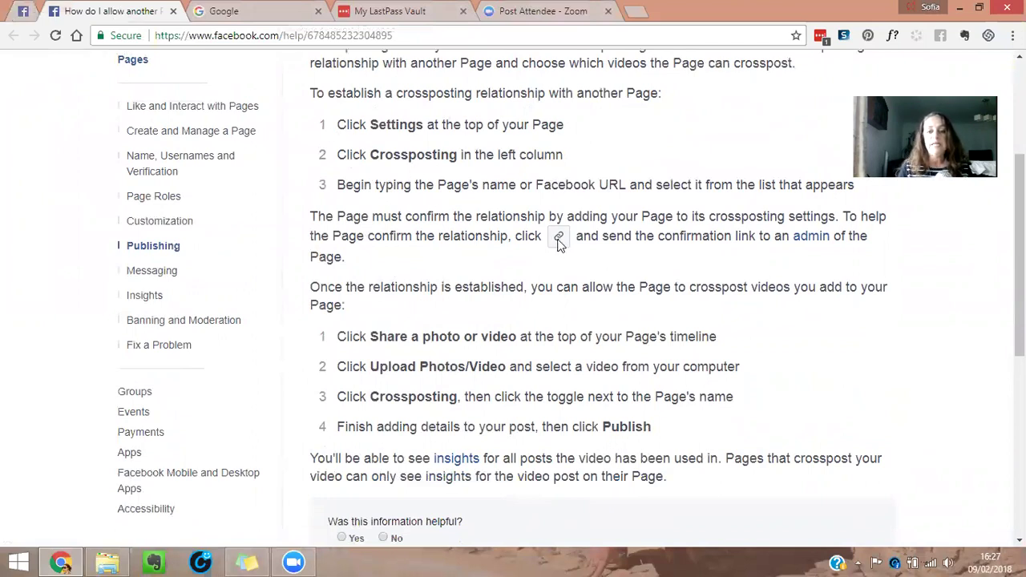
pyautogui.click(23, 11)
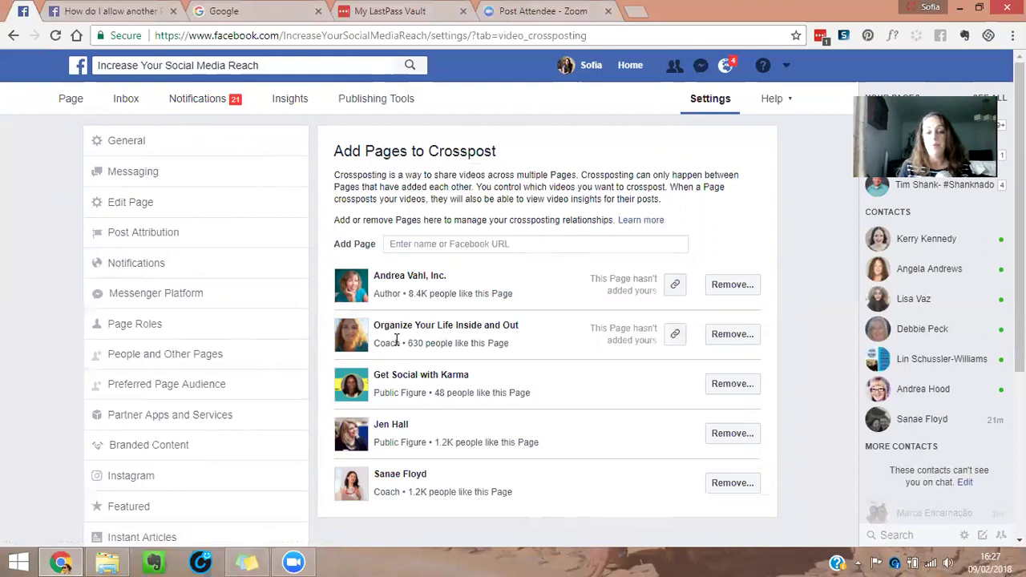
# Copy the crossposting confirmation link for the Organize Your Life Inside and Out Page to the clipboard.
pyautogui.click(675, 335)
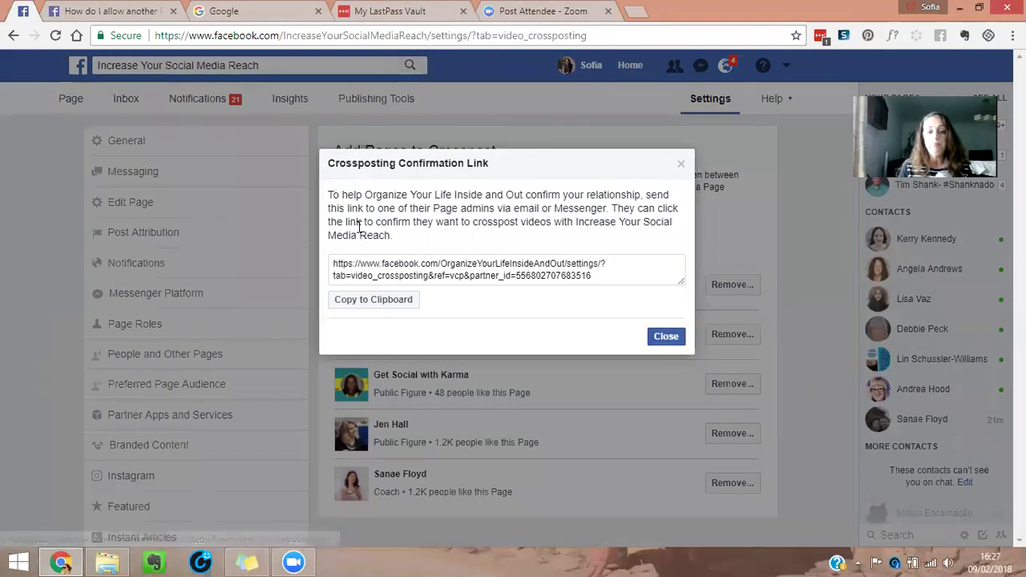
pyautogui.click(382, 299)
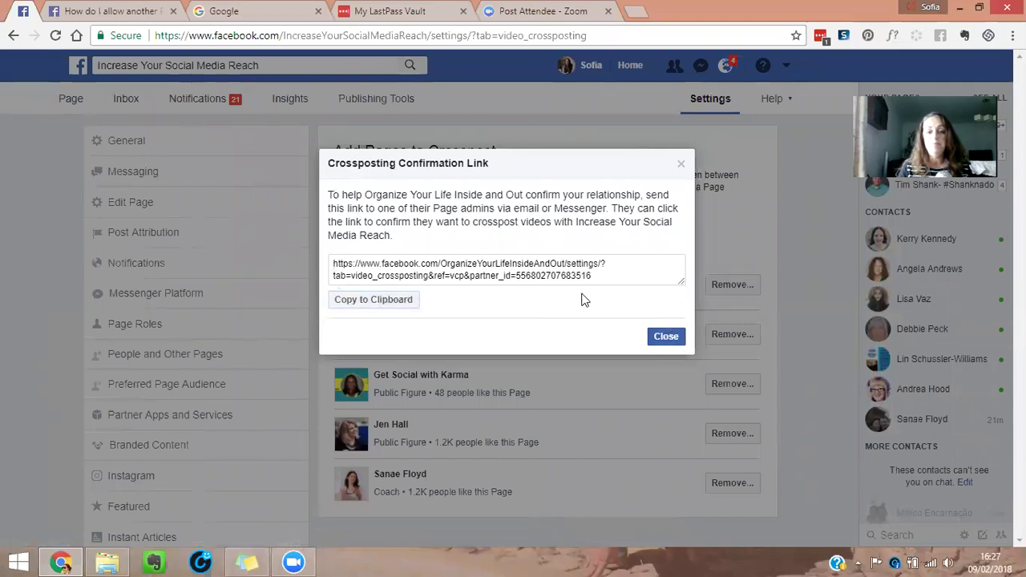
pyautogui.click(666, 338)
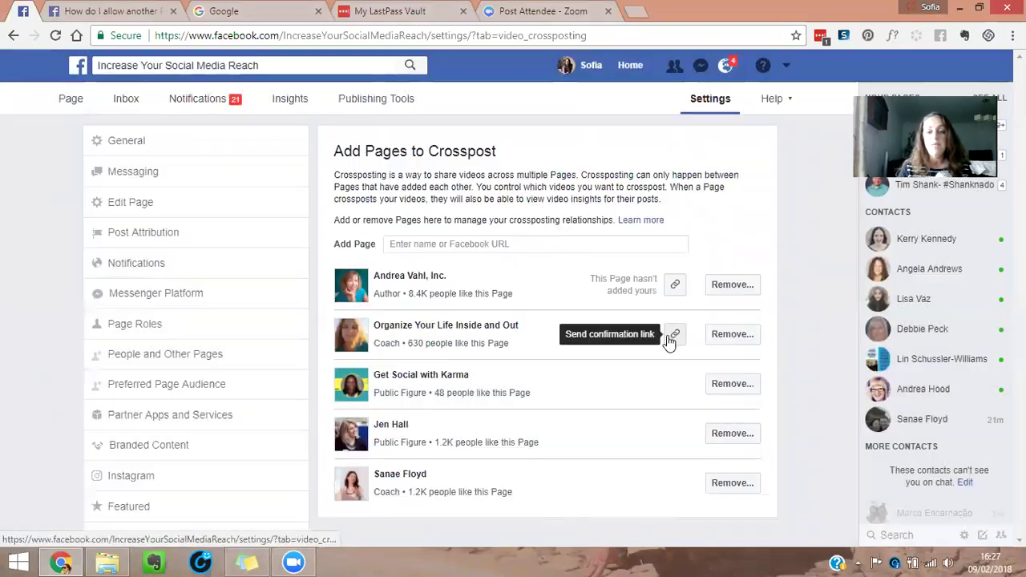
# Start a new Messenger message addressed to the admin of the Organize Your Life Inside and Out Page.
pyautogui.click(698, 71)
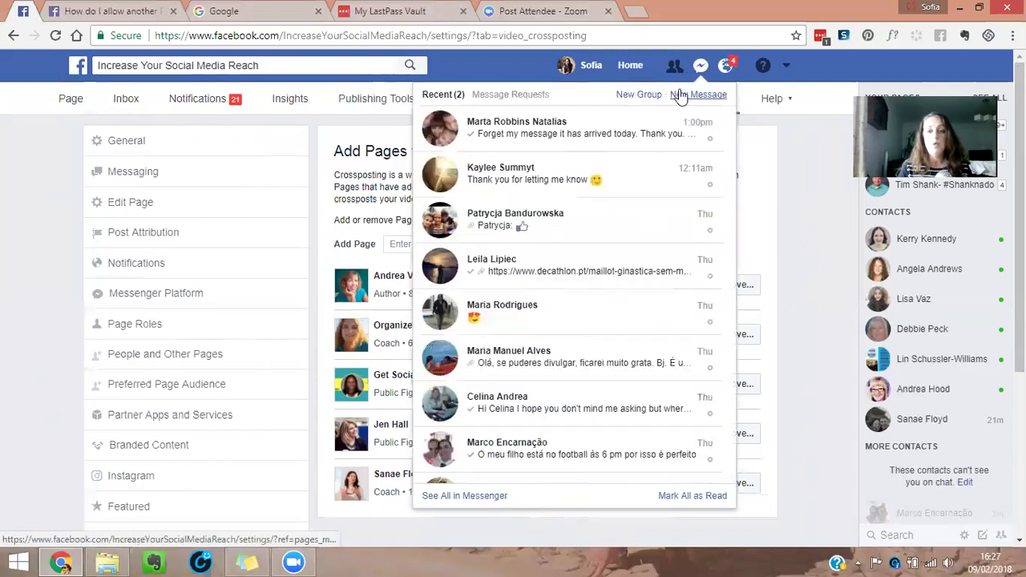
pyautogui.click(681, 96)
pyautogui.write('Angela')
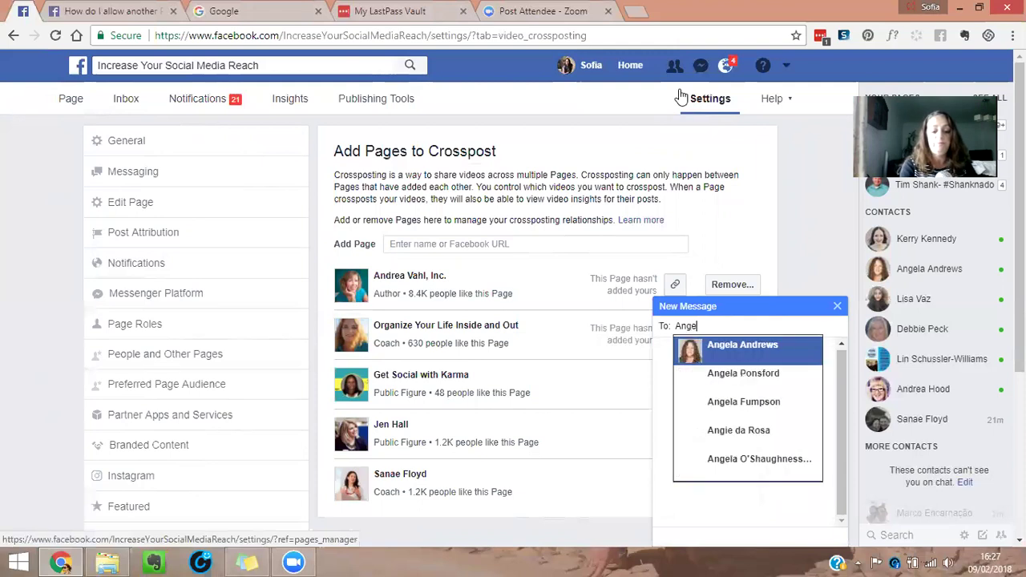
pyautogui.click(771, 346)
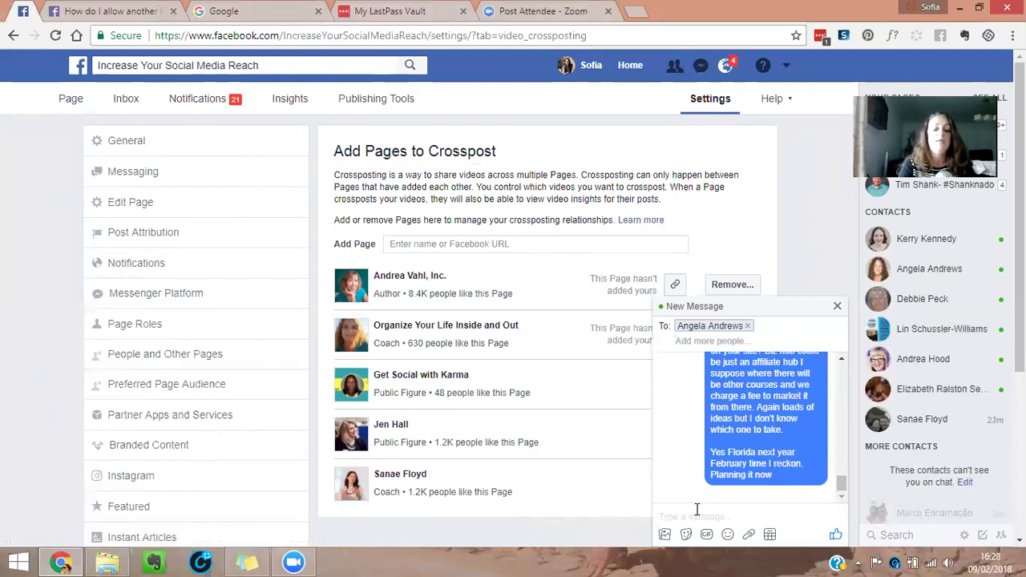
# Greet the recipient by name and write "I would like to start cross posting my content with your page and vice versa".
pyautogui.write('Hi Ang')
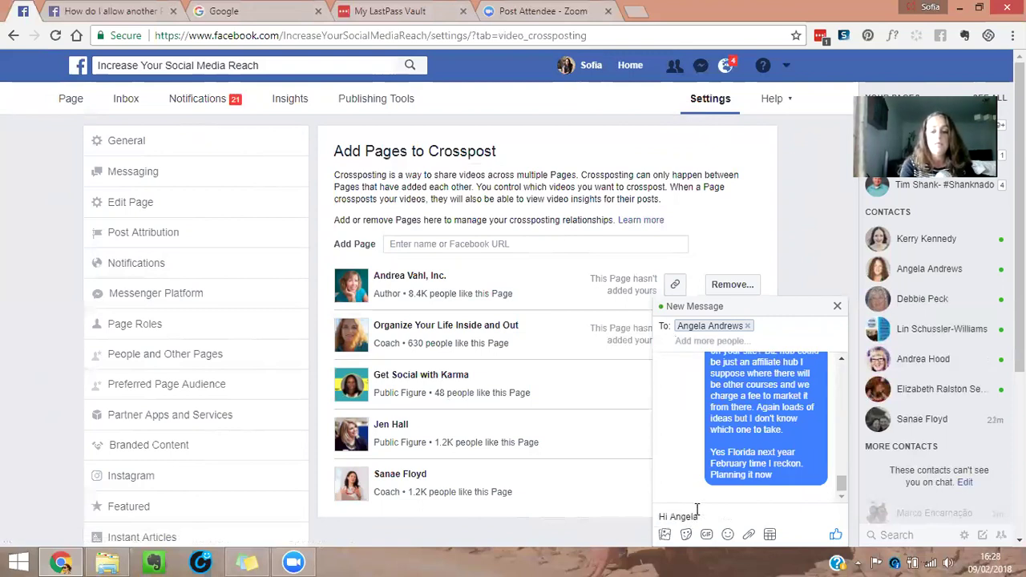
pyautogui.write('ela')
pyautogui.hotkey('shift', 'Return')
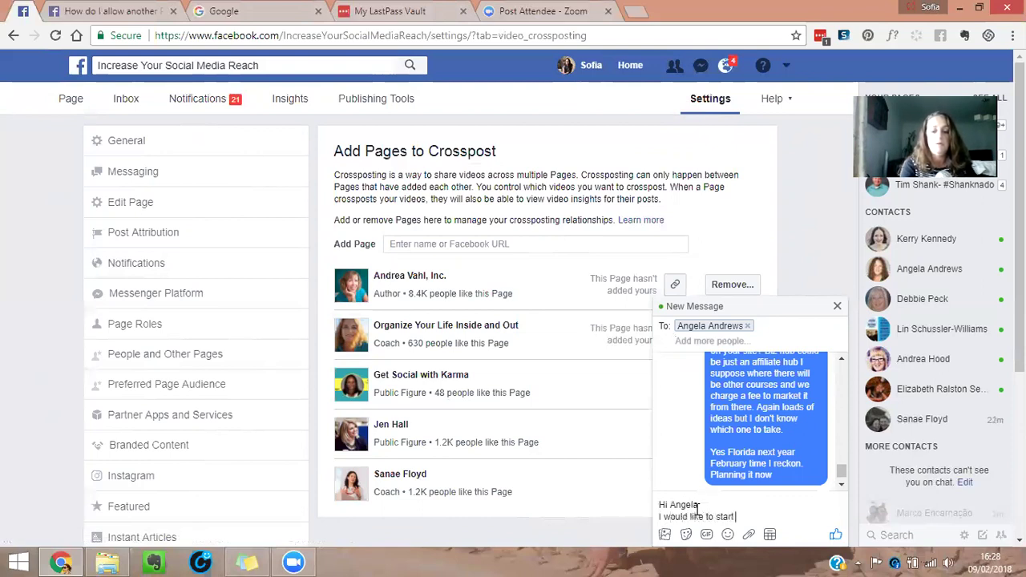
pyautogui.write('I would like to start cross po')
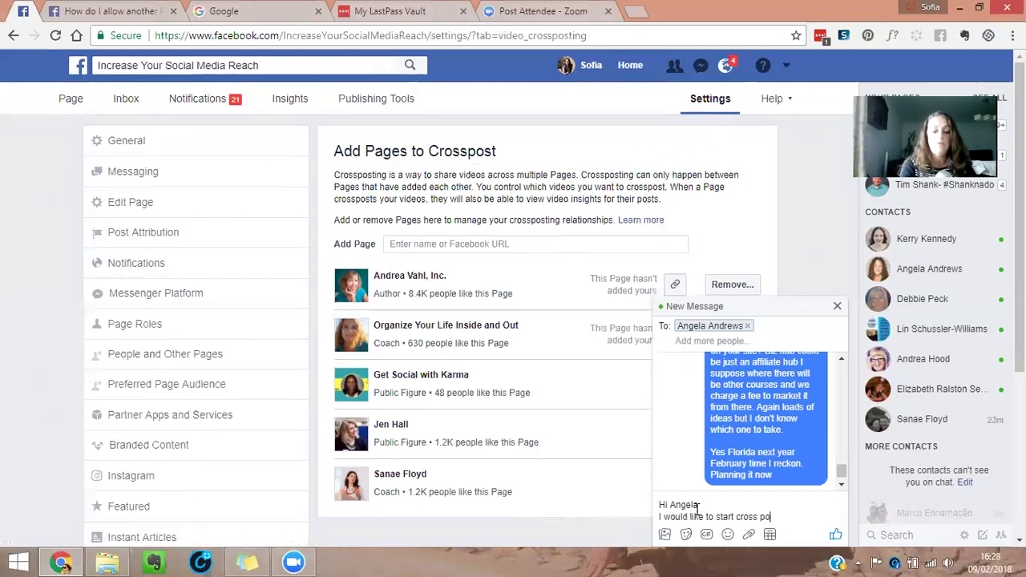
pyautogui.write('sting my conten')
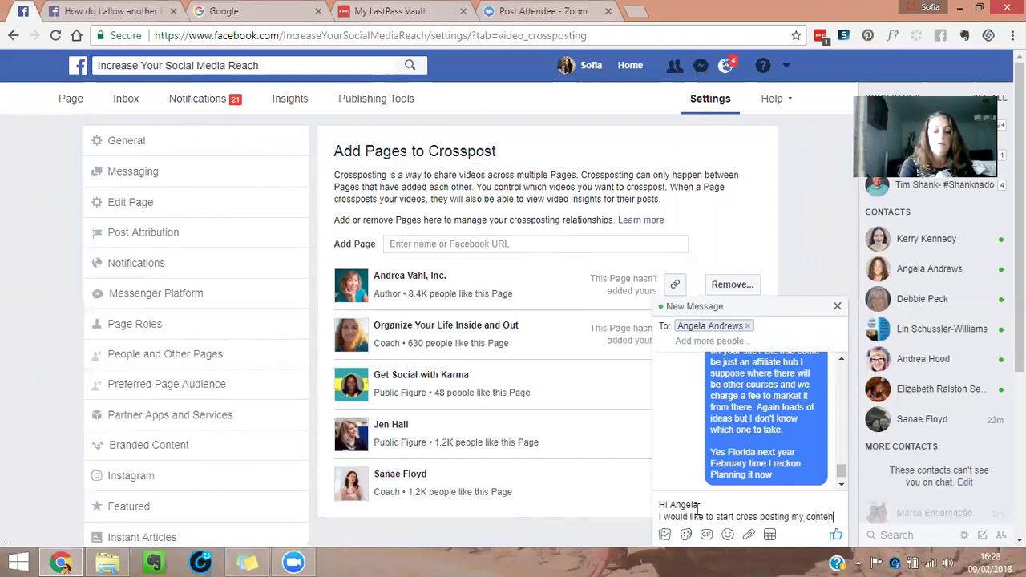
pyautogui.write('t with y')
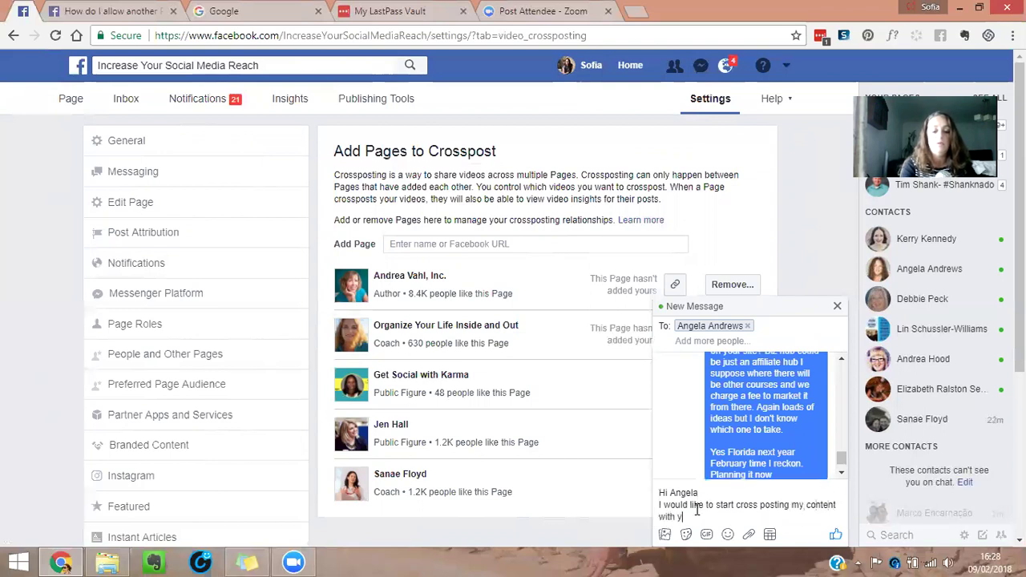
pyautogui.write('our page and vice versa')
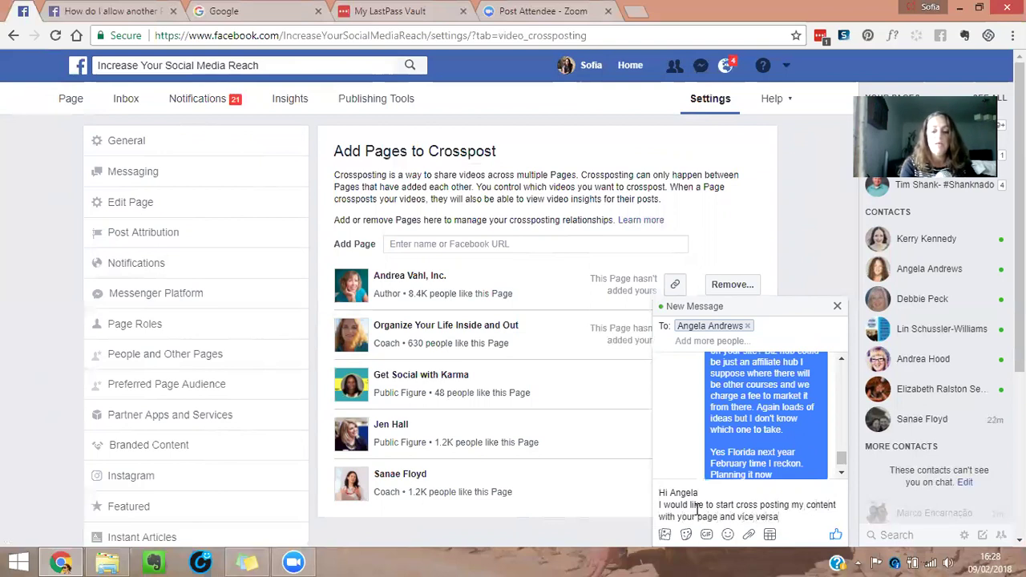
# Add the copied confirmation link and "Is that ok?" on new lines, send the message and close the chat.
pyautogui.hotkey('shift', 'Return')
pyautogui.hotkey('ctrl', 'v')
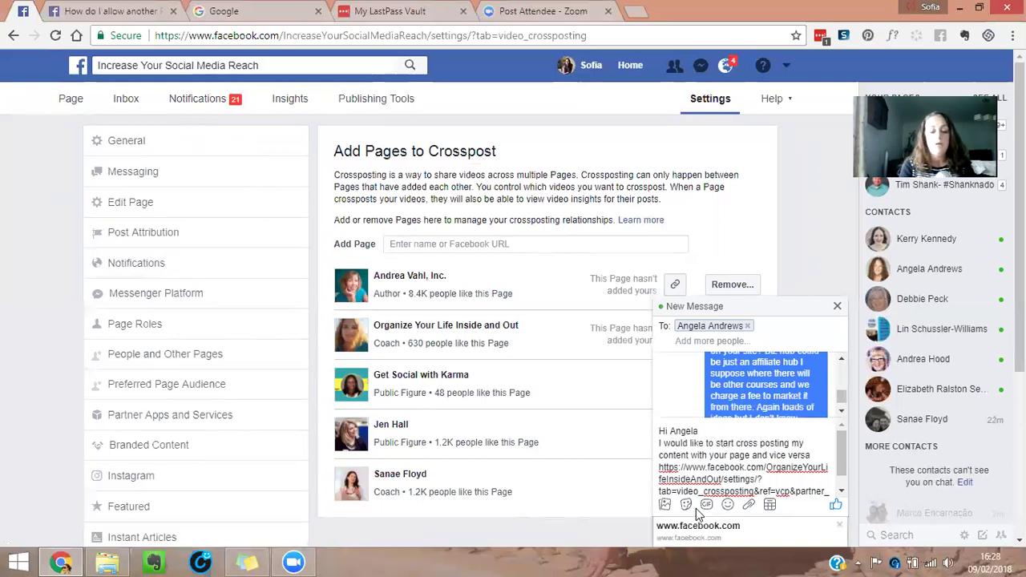
pyautogui.hotkey('shift', 'Return')
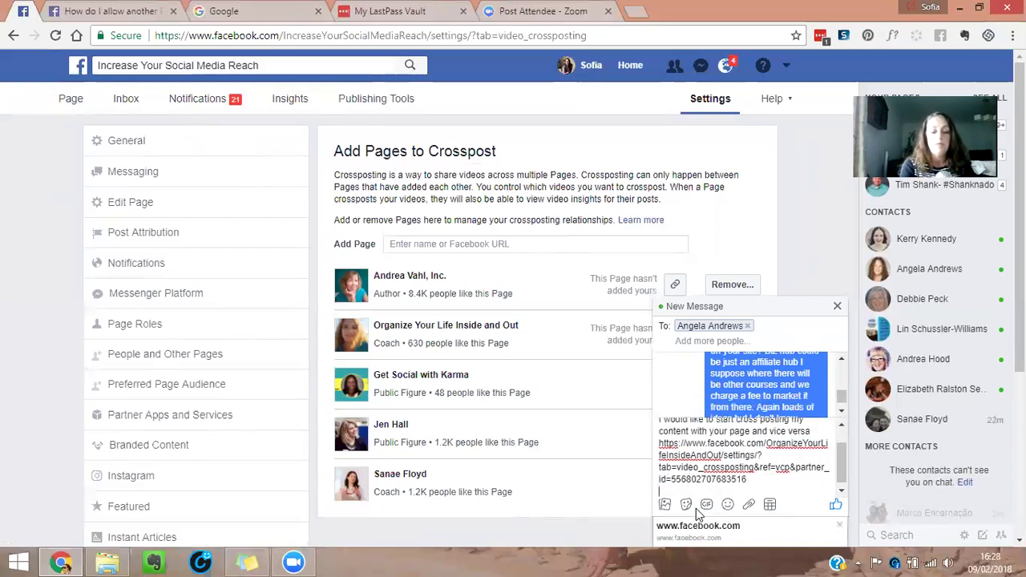
pyautogui.write('Is that ok?')
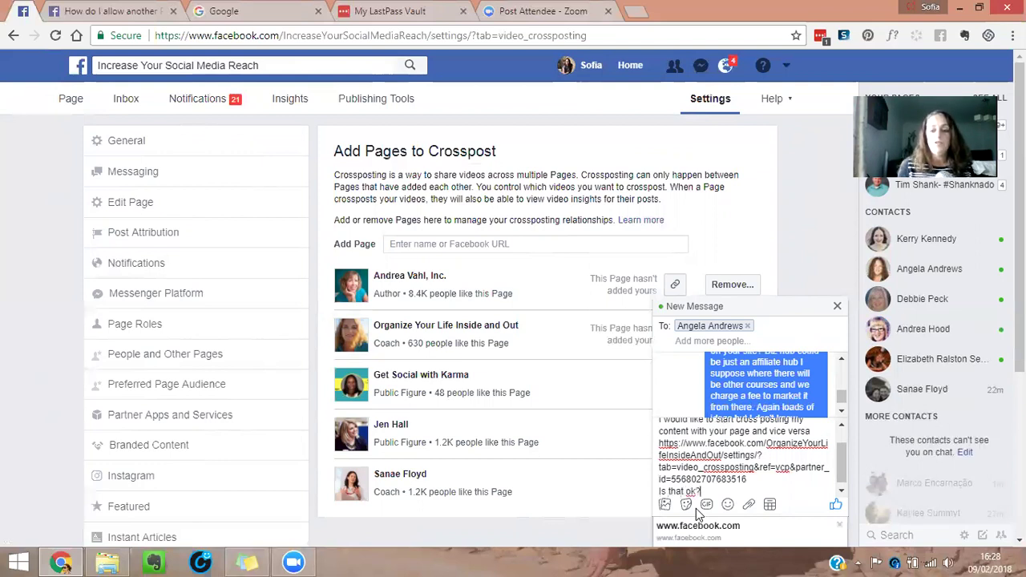
pyautogui.press('Return')
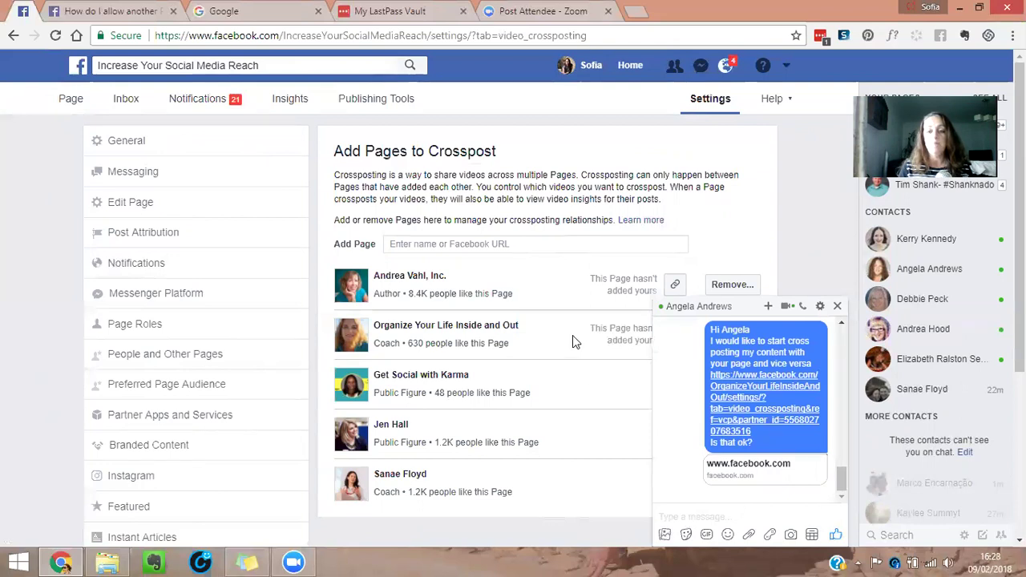
pyautogui.click(838, 308)
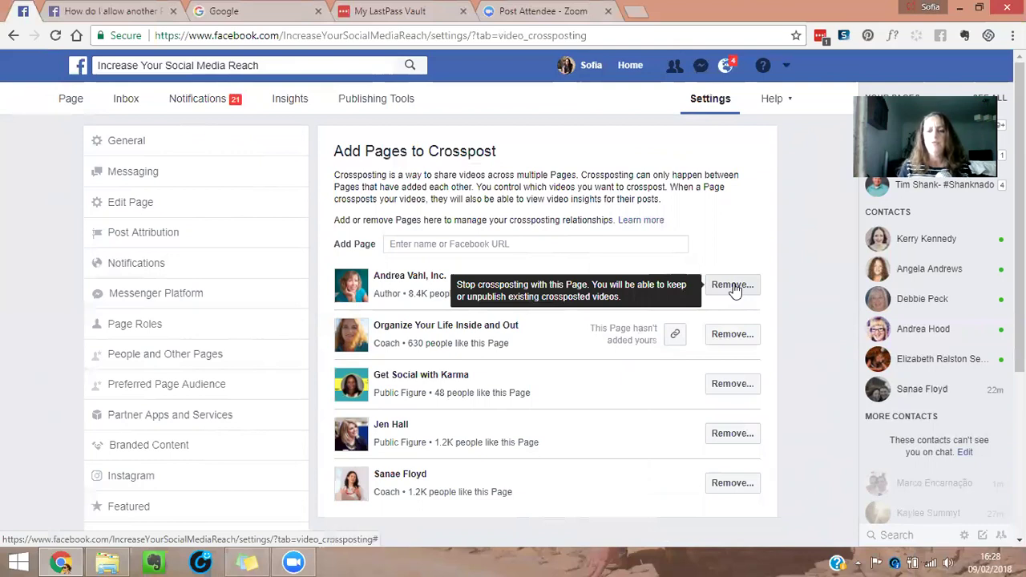
# Remove the crossposting permission for Andrea Vahl, Inc.
pyautogui.click(732, 287)
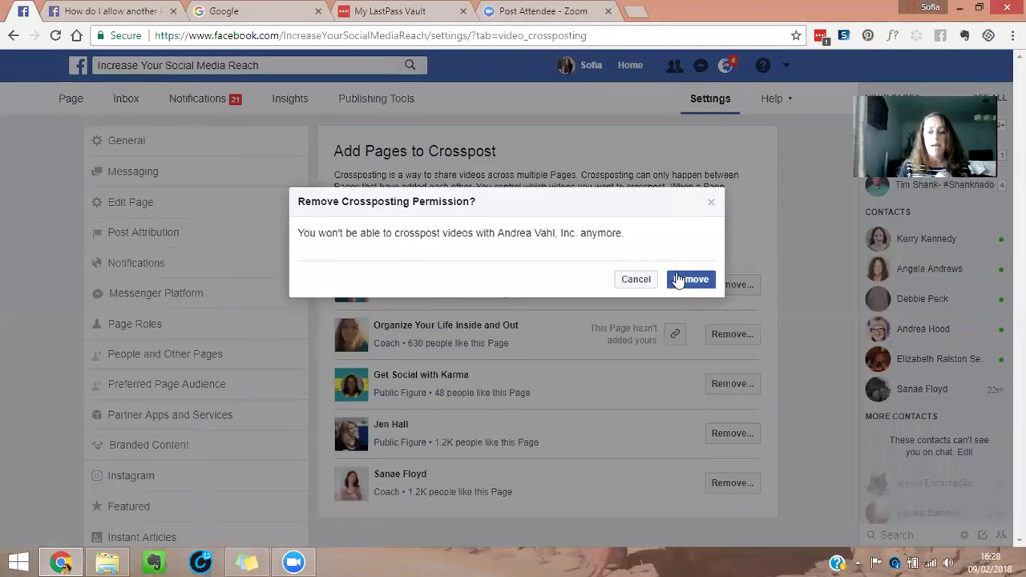
pyautogui.click(693, 281)
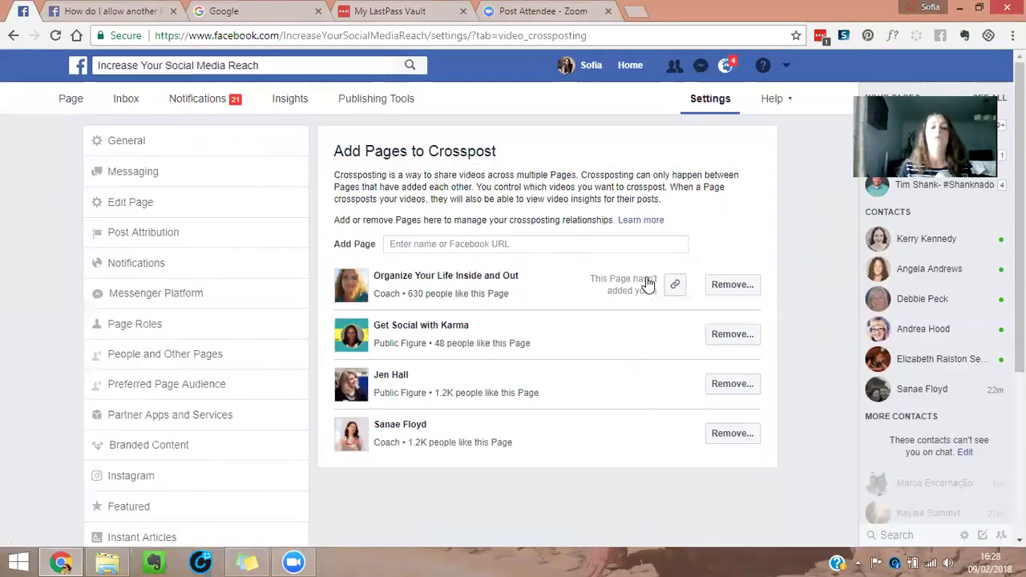
# Find the Page Andrea Vahl, Inc. by name and add it to the crossposting Pages.
pyautogui.click(417, 243)
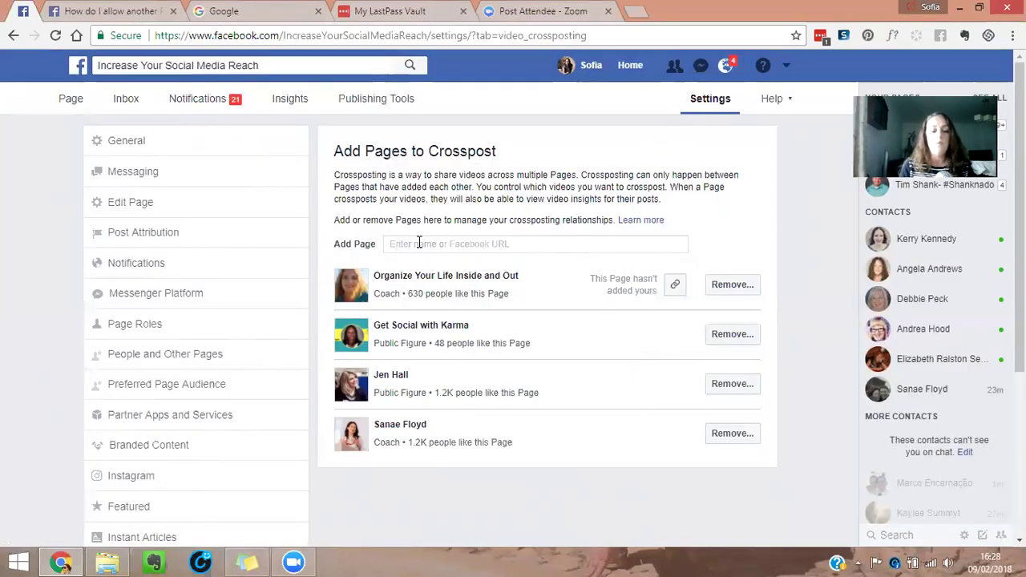
pyautogui.write('Andrea')
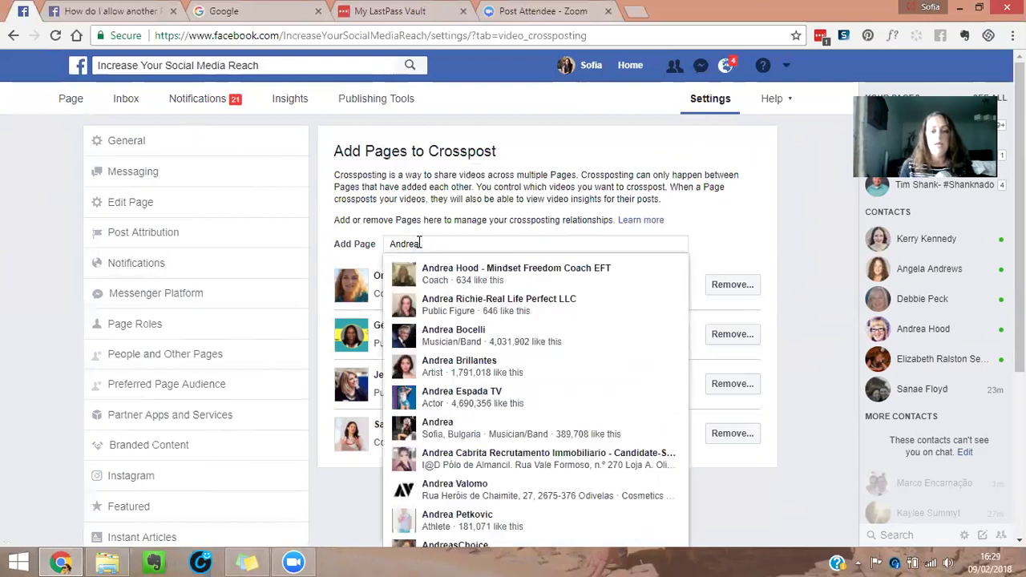
pyautogui.write('Vahl')
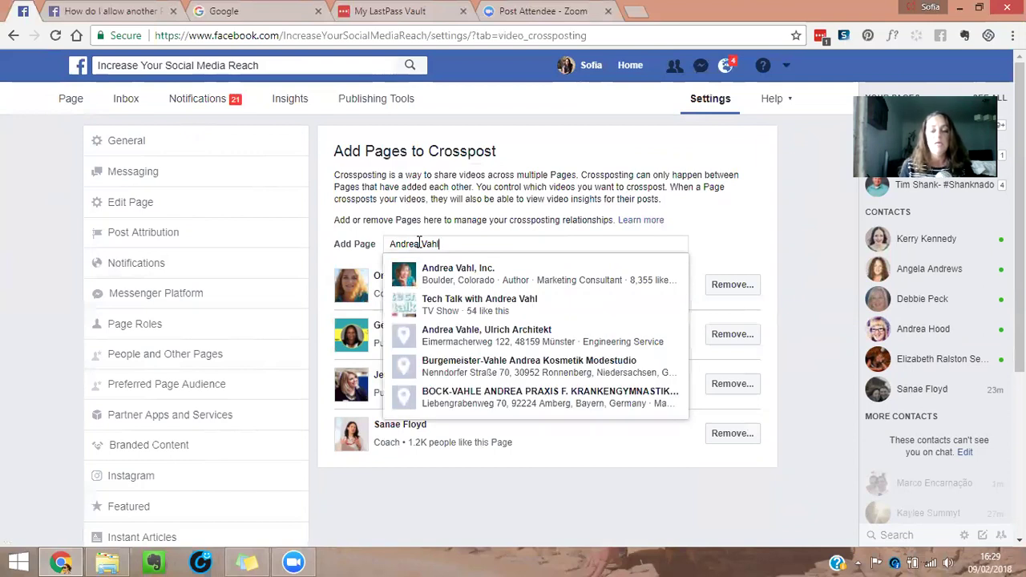
pyautogui.click(453, 274)
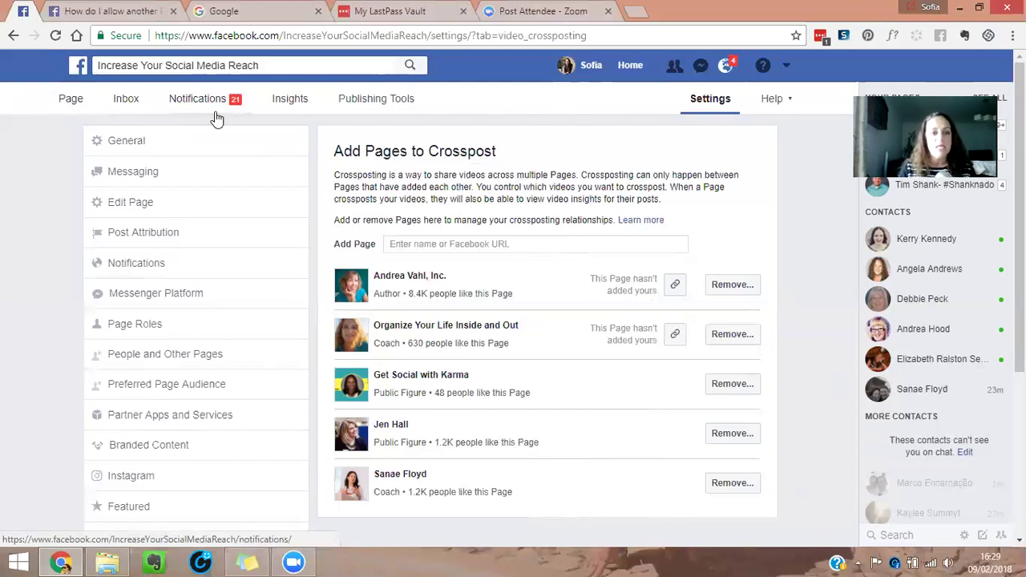
# Open the Page's Insights overview and examine the recent posts and the Pages to Watch comparison.
pyautogui.click(276, 99)
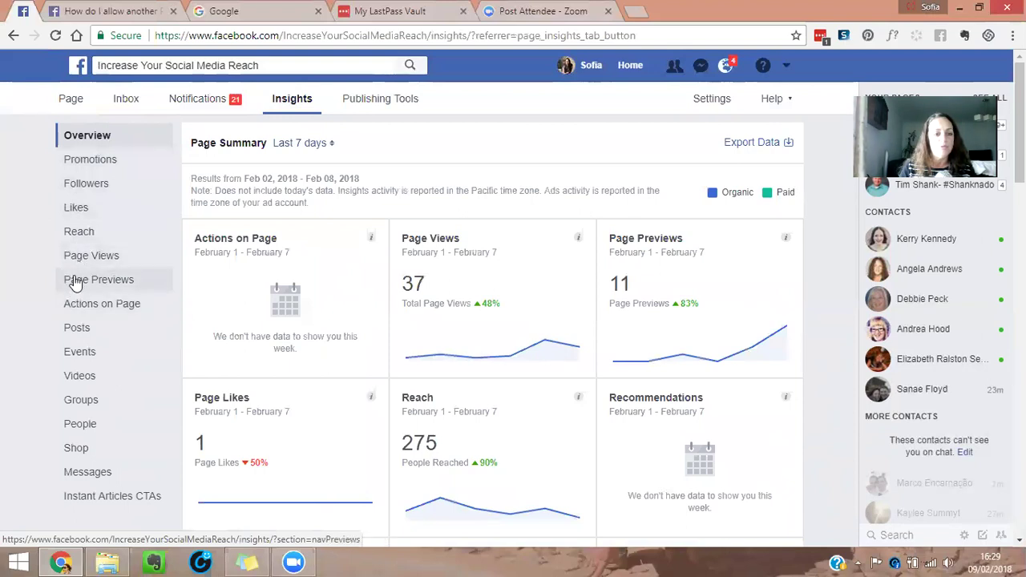
pyautogui.scroll(-15, 358, 254)
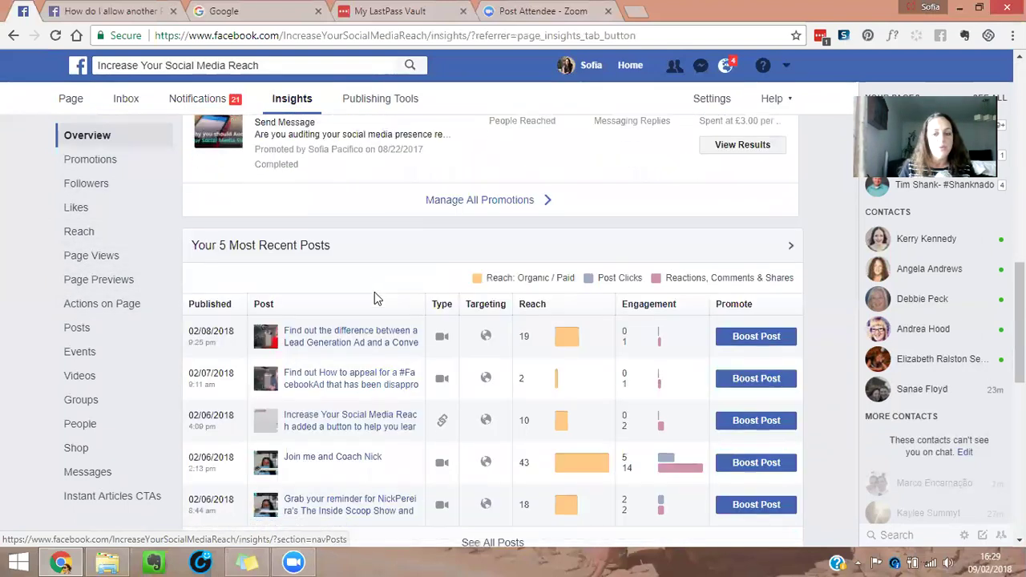
pyautogui.scroll(2, 366, 297)
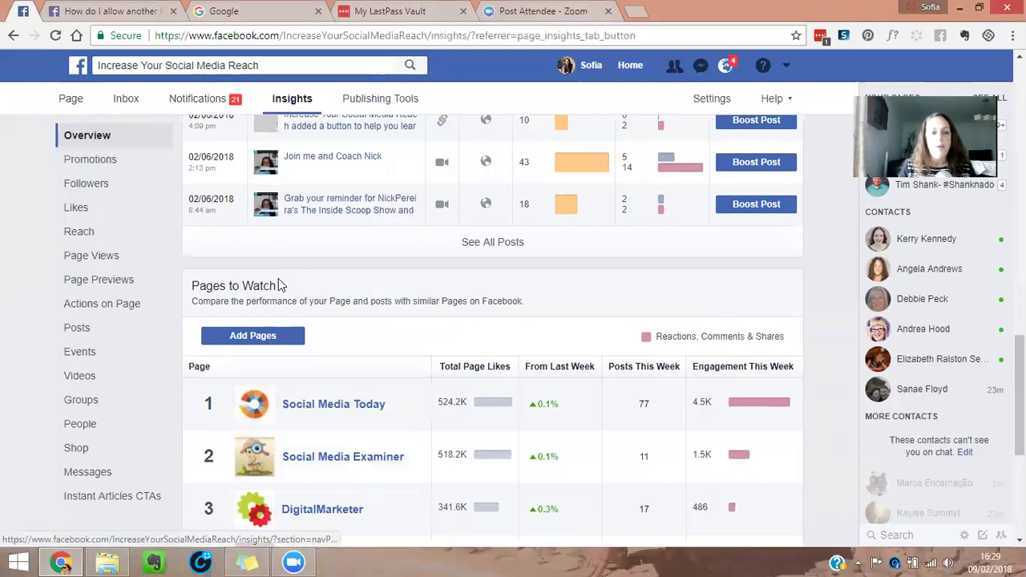
pyautogui.scroll(-1, 277, 281)
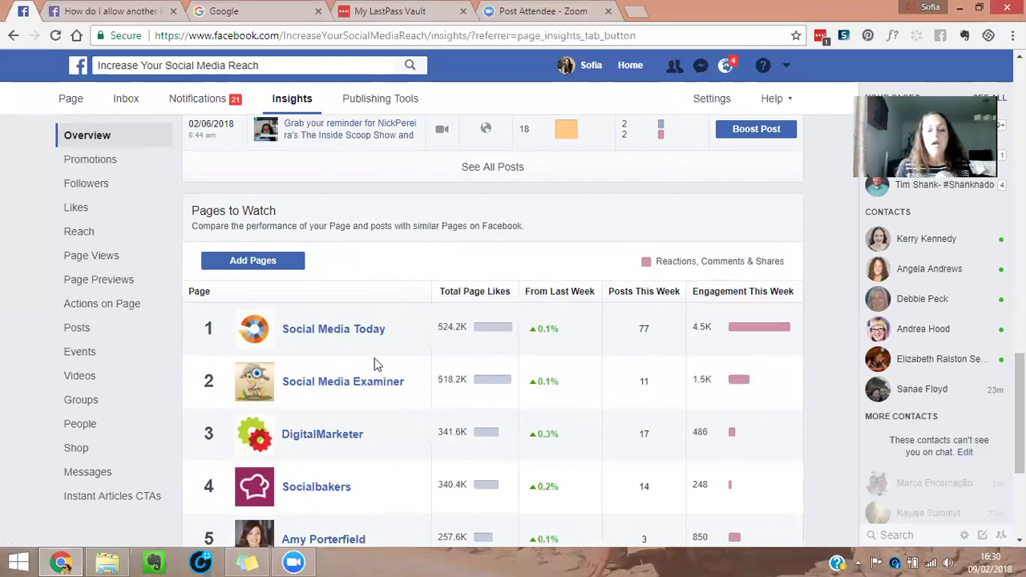
pyautogui.scroll(-3, 371, 361)
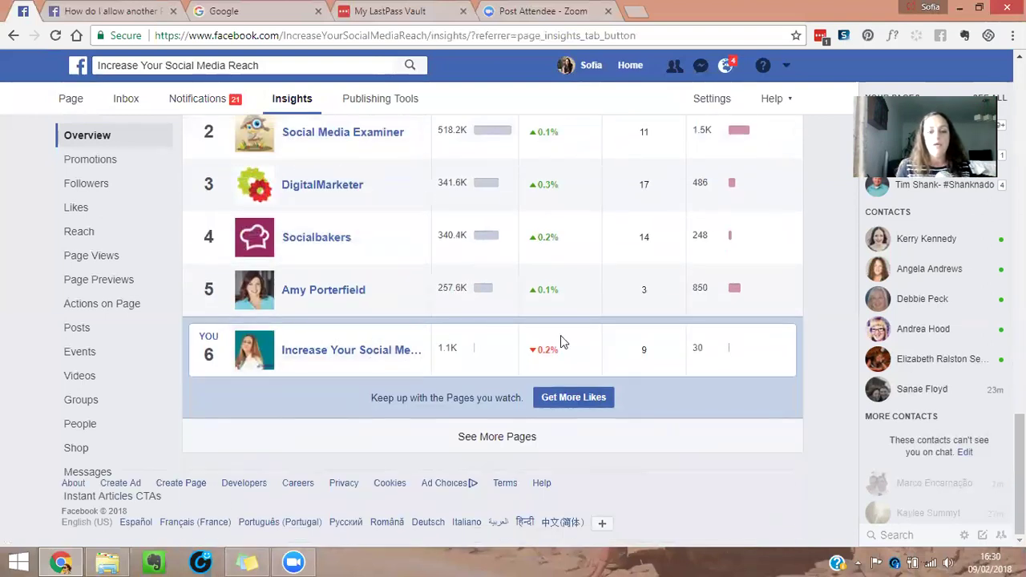
# Search for "Raz" among Pages that can be watched and add RazorSocial to the Pages to Watch.
pyautogui.scroll(3, 552, 356)
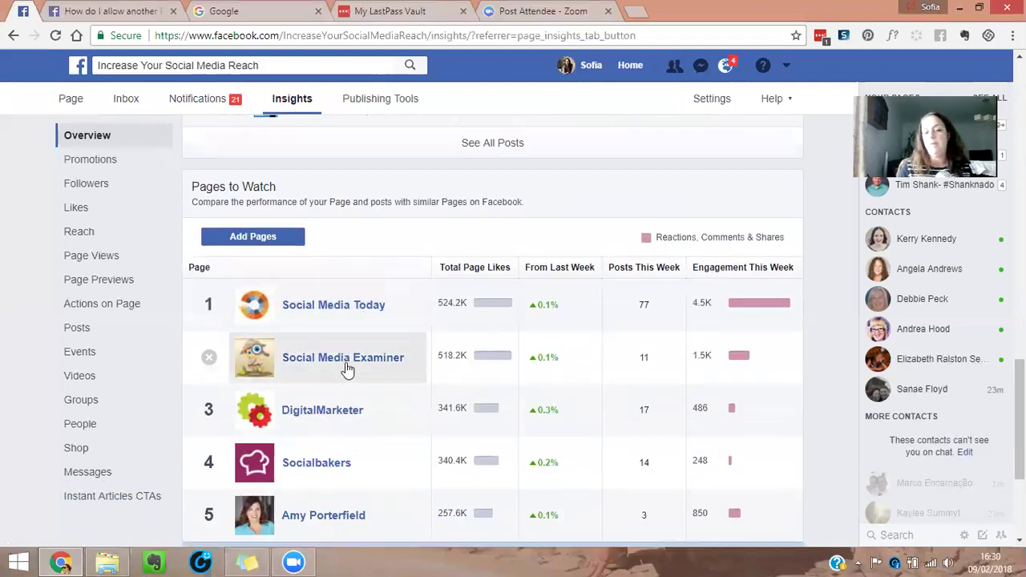
pyautogui.scroll(-1, 350, 366)
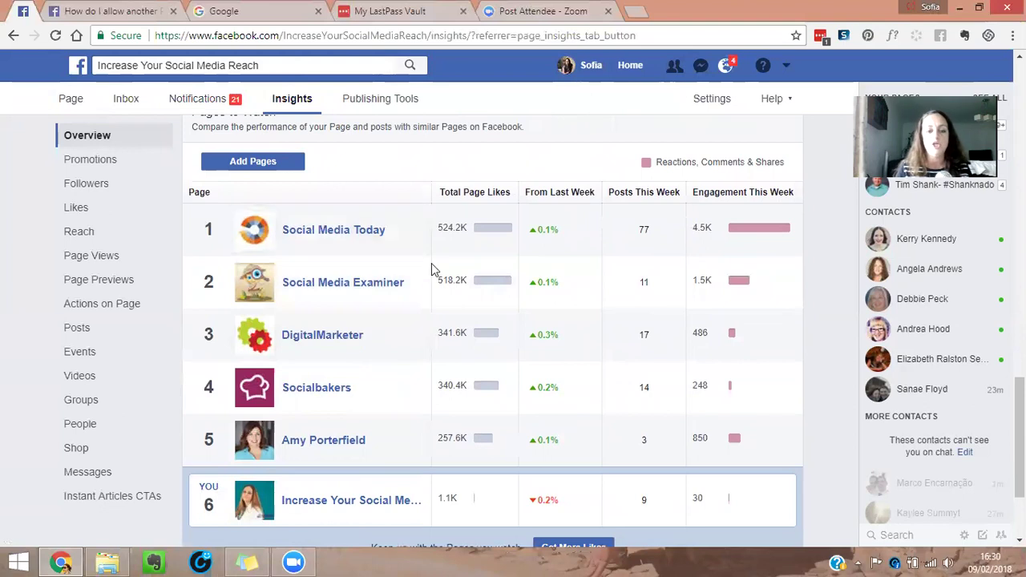
pyautogui.scroll(-1, 414, 291)
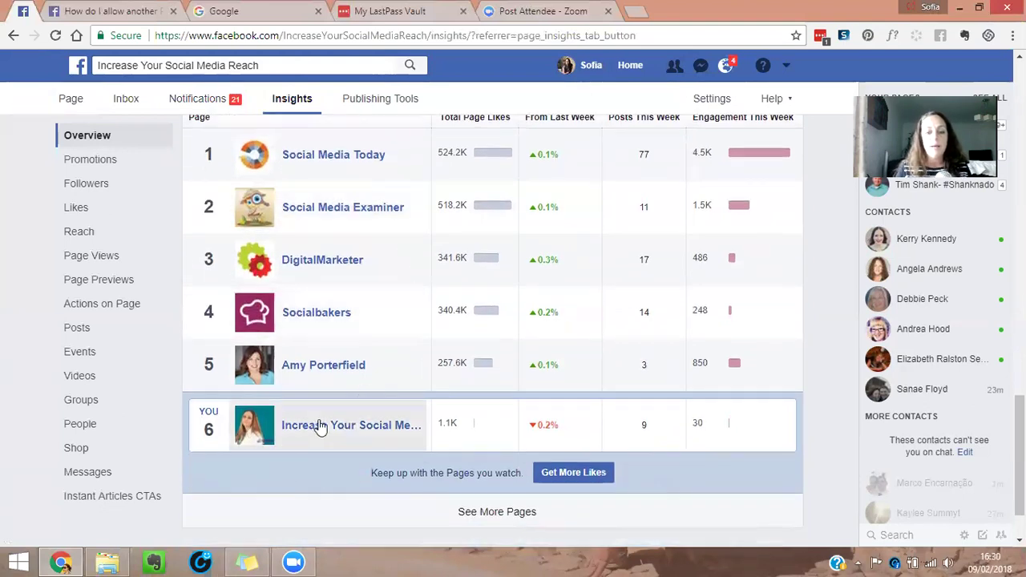
pyautogui.scroll(2, 365, 388)
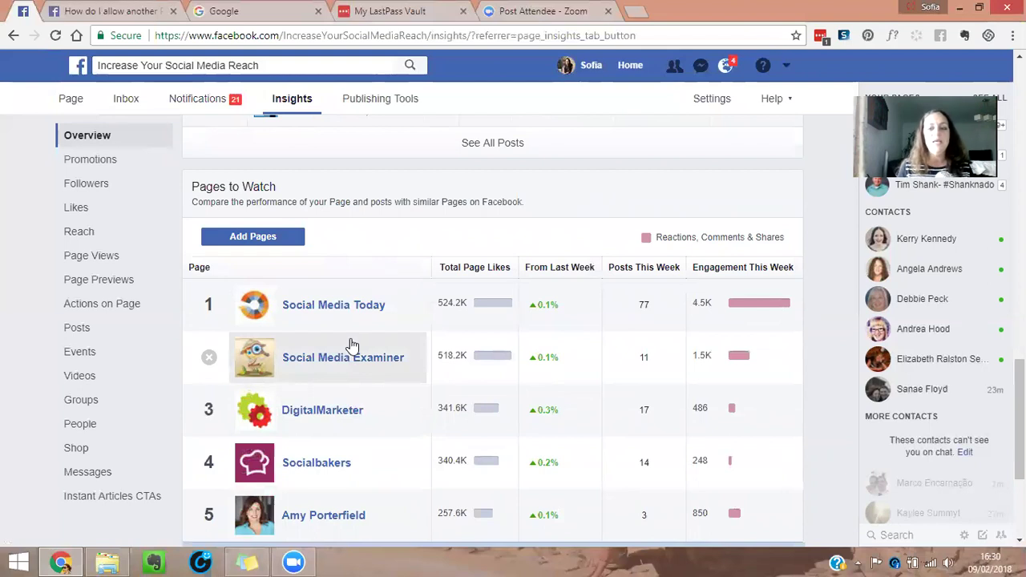
pyautogui.click(250, 239)
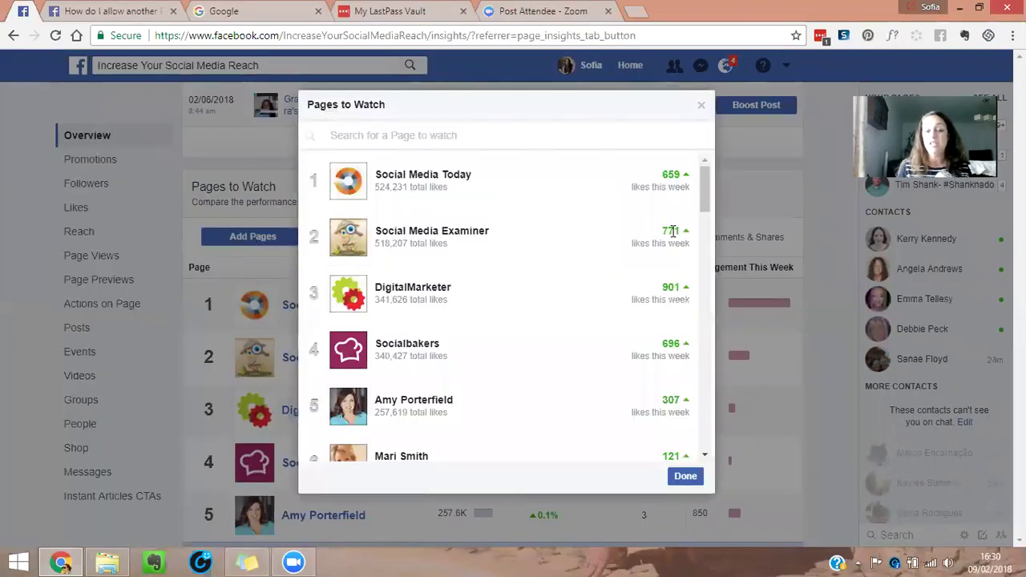
pyautogui.click(433, 135)
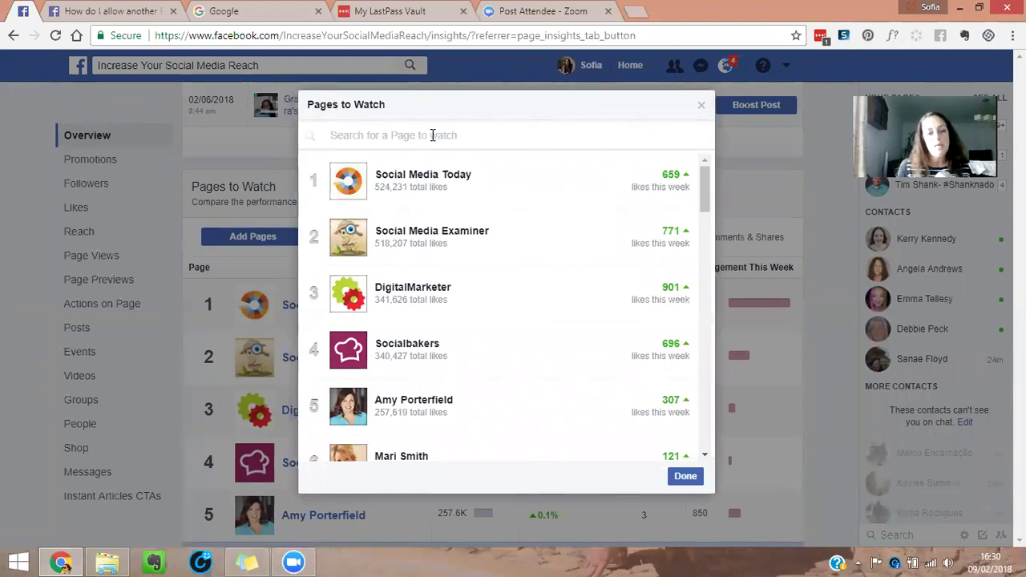
pyautogui.write('Rax')
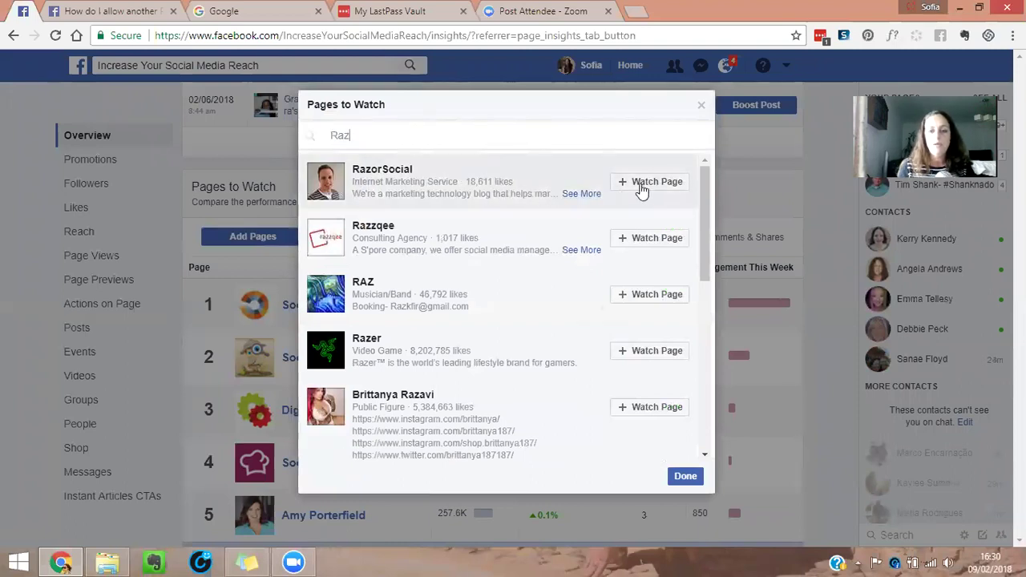
pyautogui.click(649, 182)
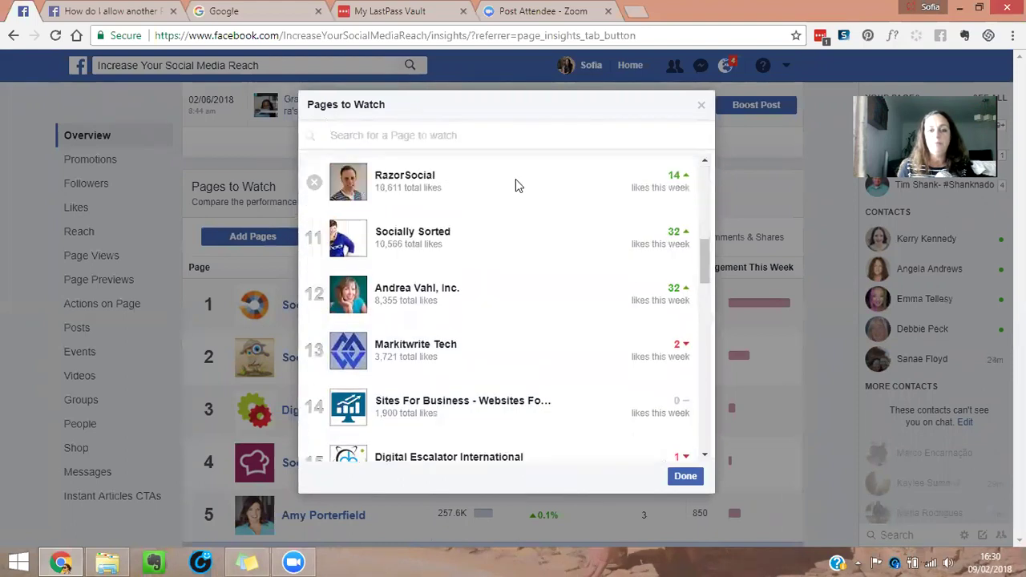
pyautogui.click(683, 477)
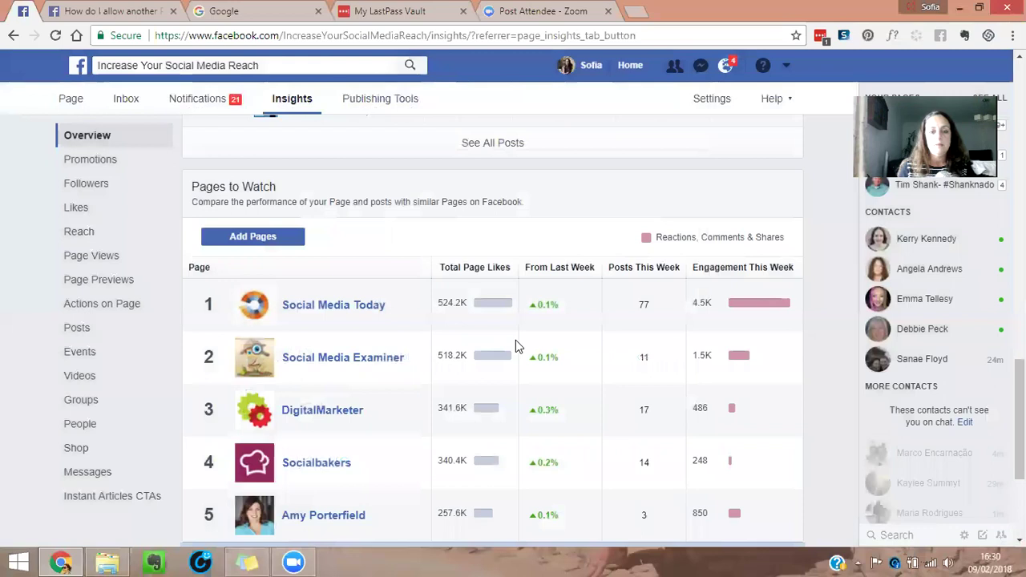
# Expand the Pages to Watch list and compare the watched Pages' likes, weekly posts and engagement with the own Page.
pyautogui.scroll(-2, 516, 343)
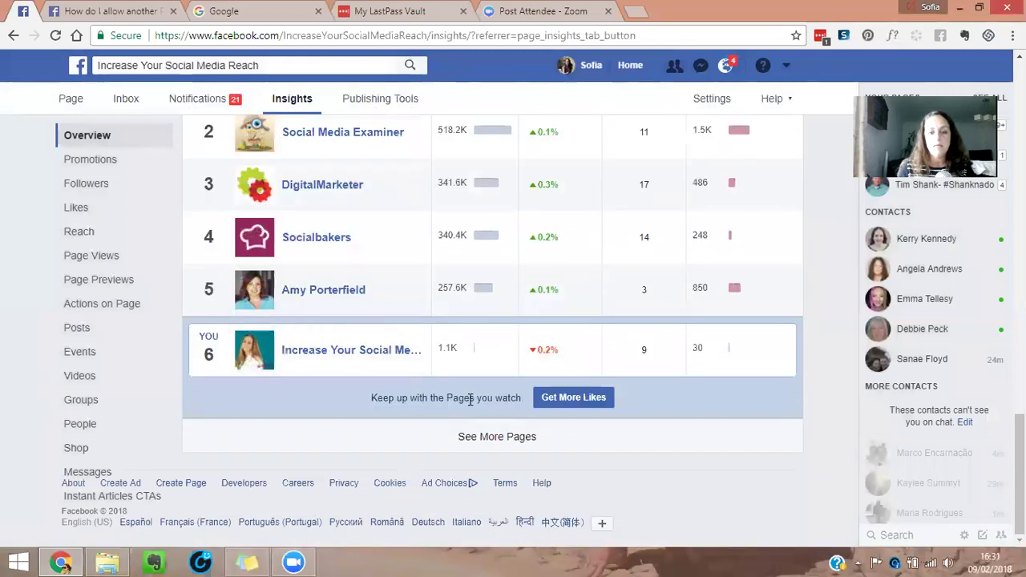
pyautogui.click(497, 440)
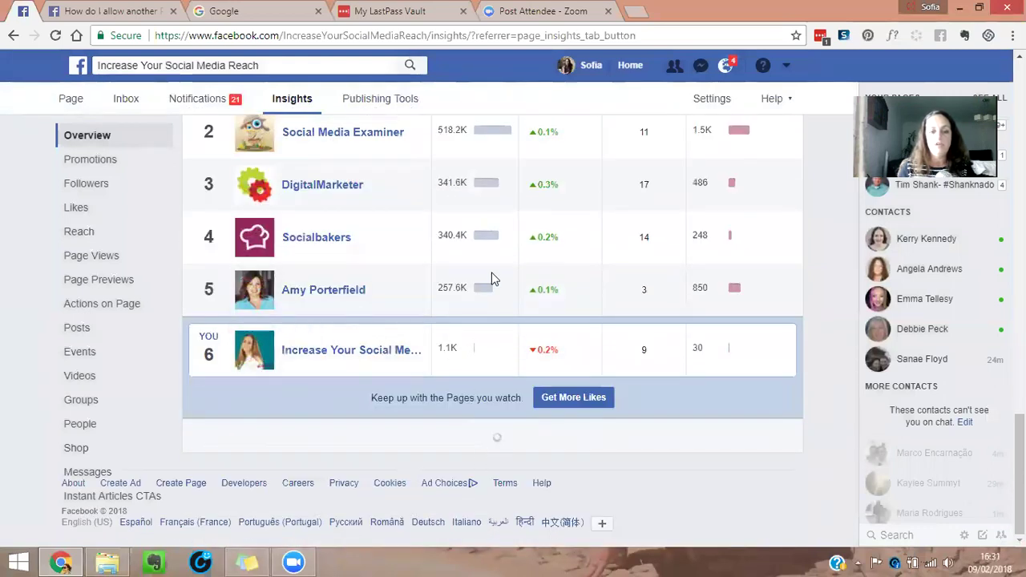
pyautogui.scroll(-2, 490, 278)
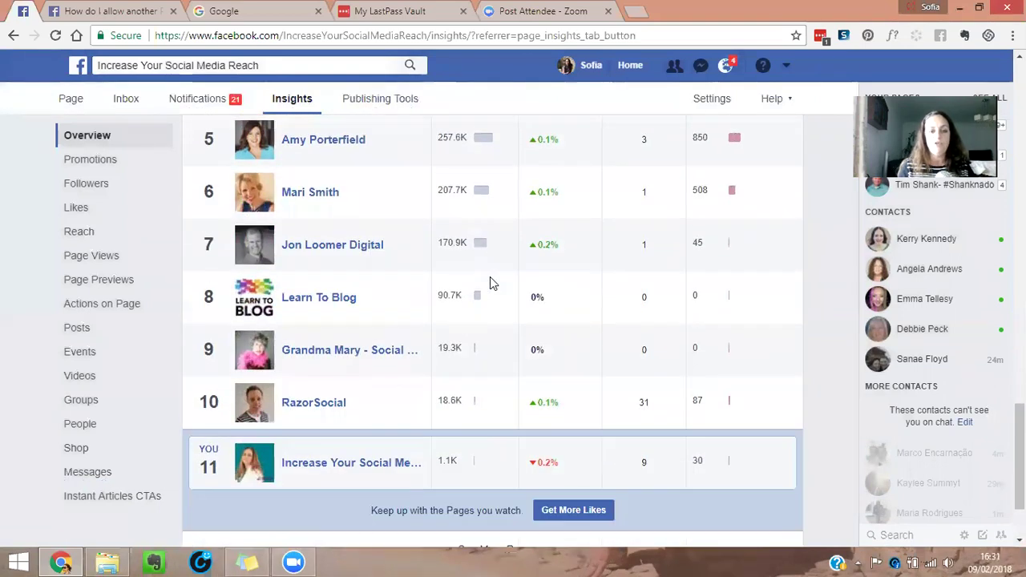
pyautogui.scroll(-1, 490, 277)
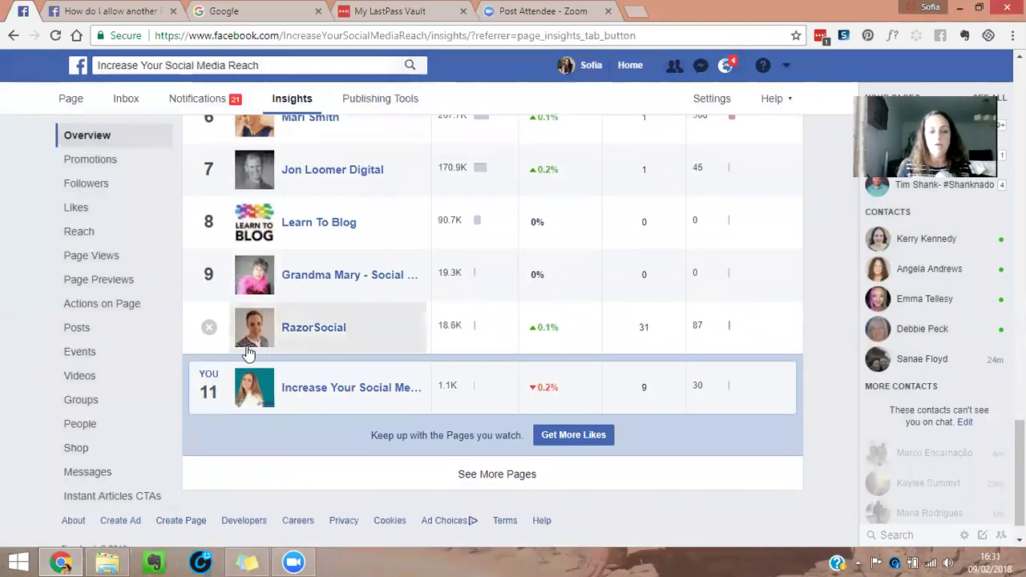
pyautogui.scroll(2, 451, 325)
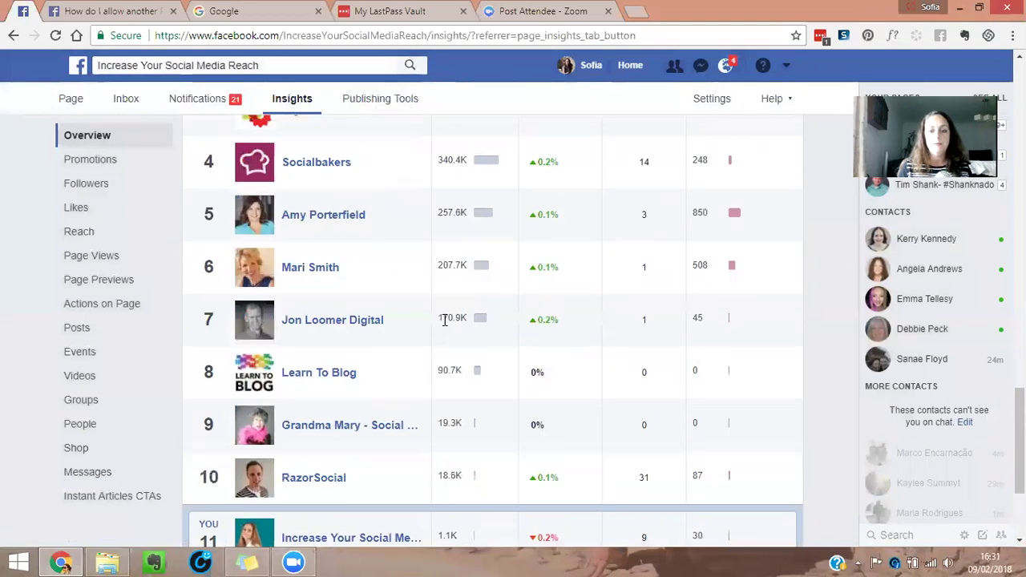
pyautogui.scroll(-1, 425, 386)
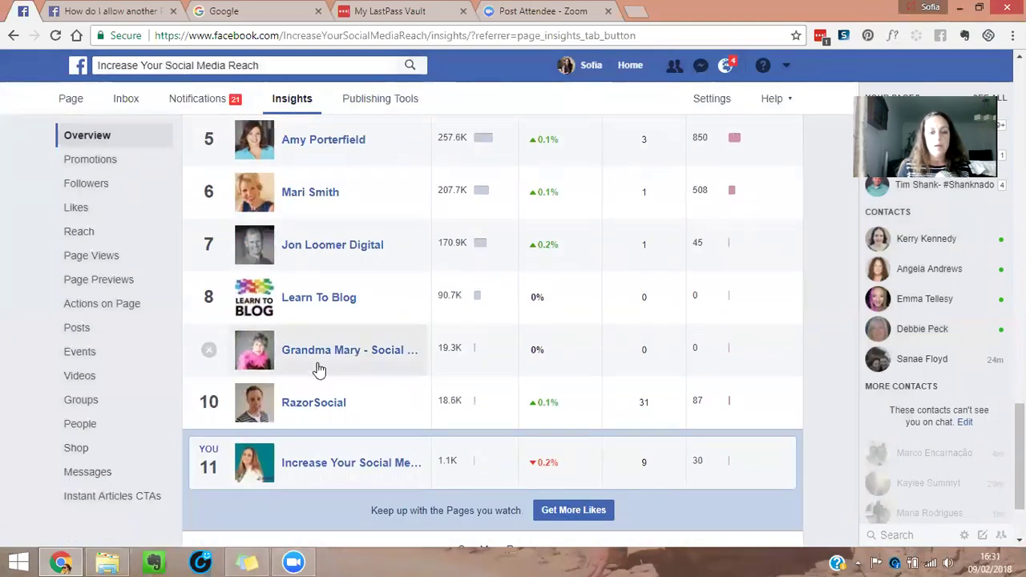
pyautogui.scroll(1, 305, 327)
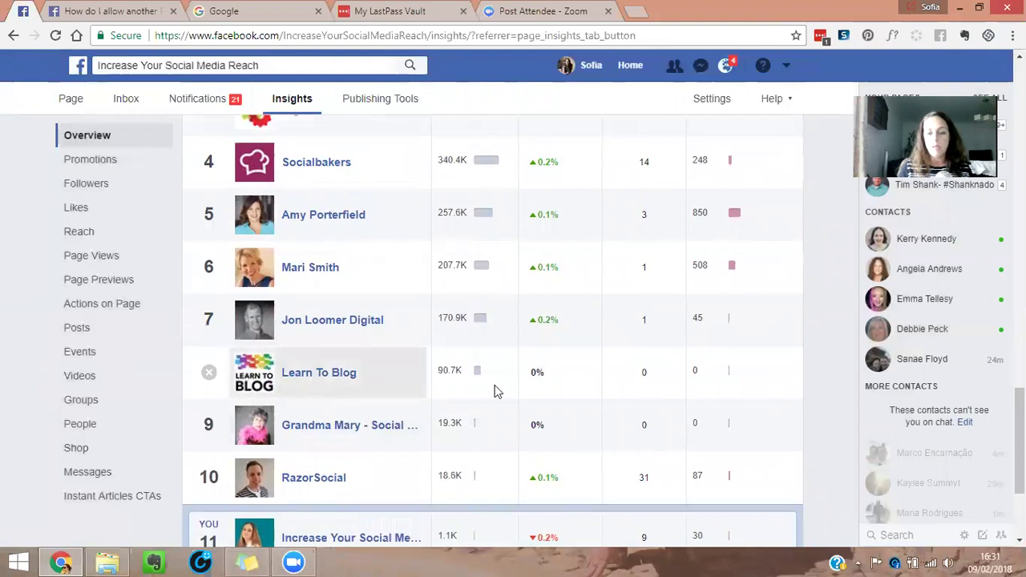
pyautogui.scroll(4, 533, 380)
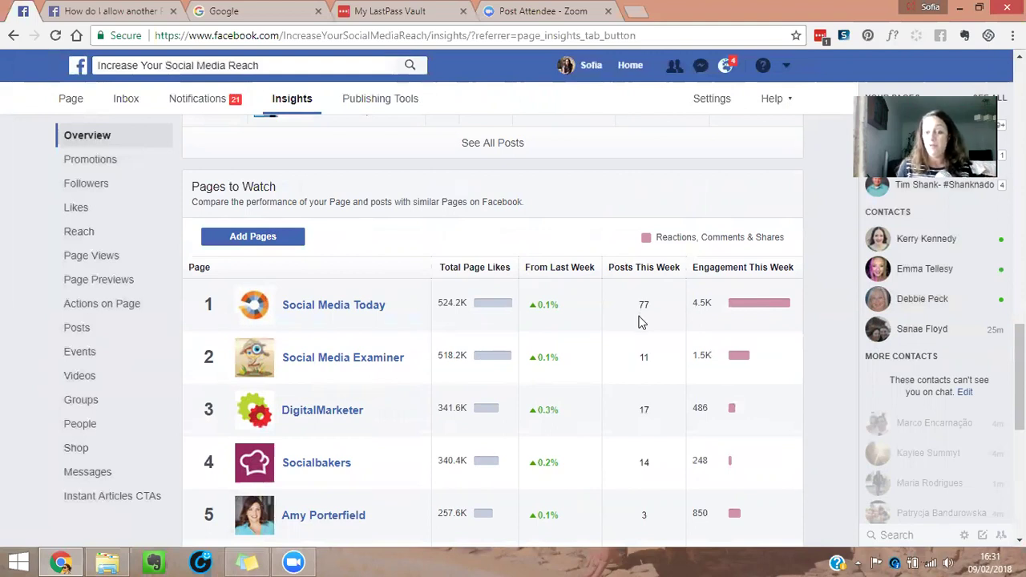
pyautogui.scroll(-1, 640, 321)
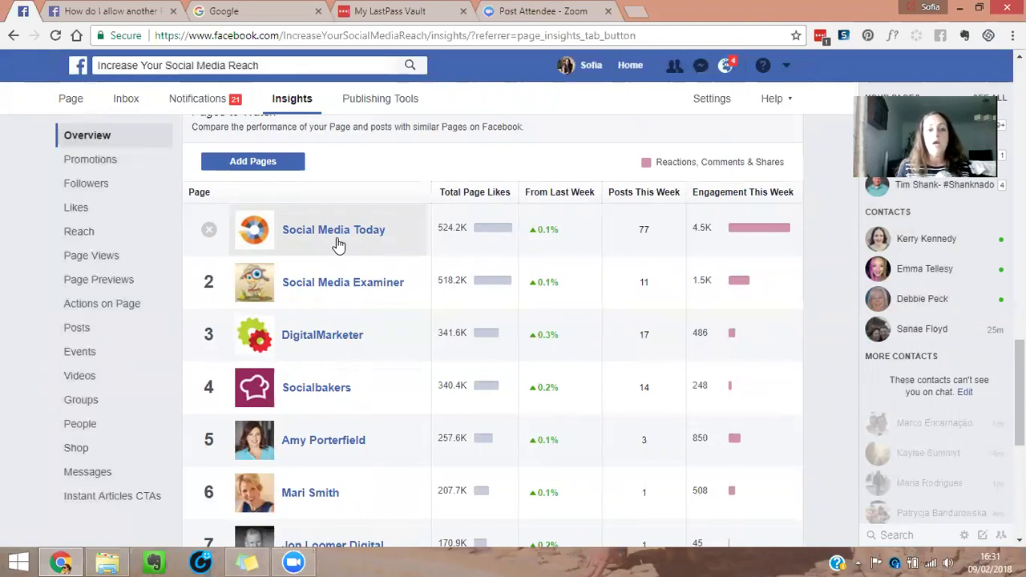
# Leave Insights and open the Increase Your Social Media Reach Page itself.
pyautogui.scroll(5, 339, 245)
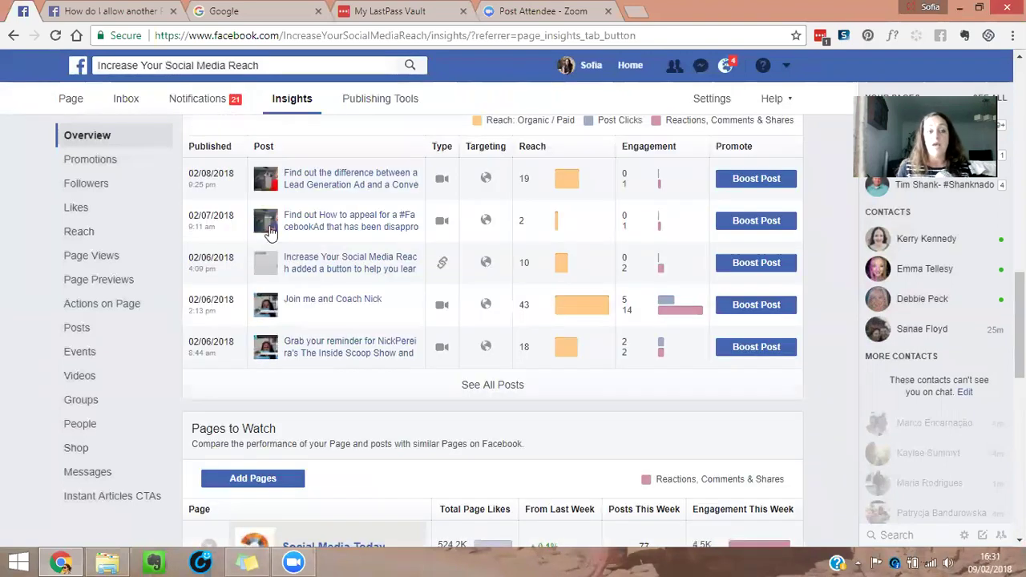
pyautogui.click(70, 99)
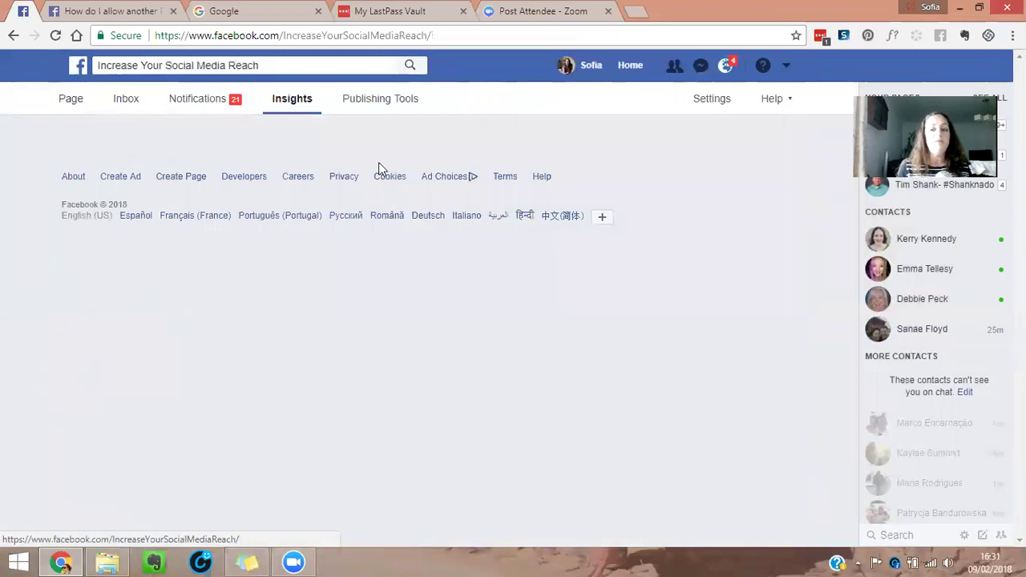